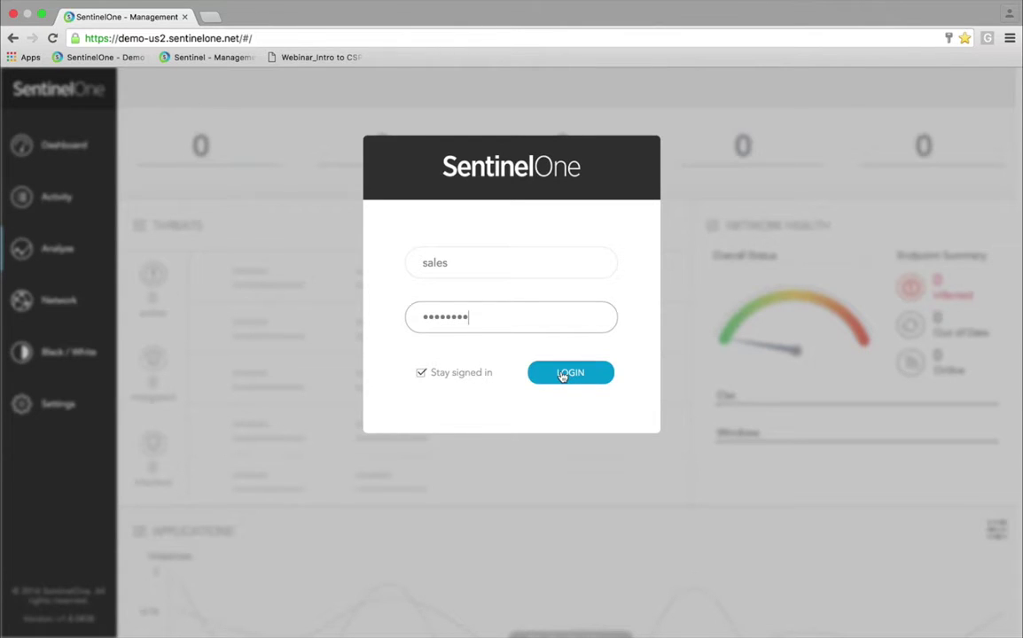
# Sign in, list the 8 infected endpoints, and view then close IE11WIN7-3's device details
pyautogui.click(561, 376)
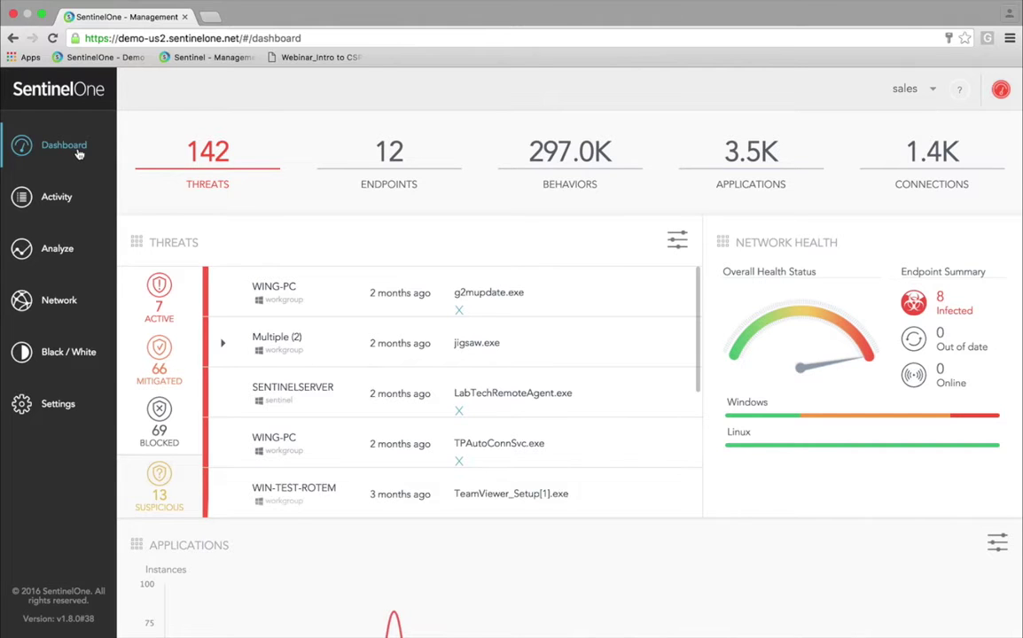
pyautogui.moveTo(157, 304)
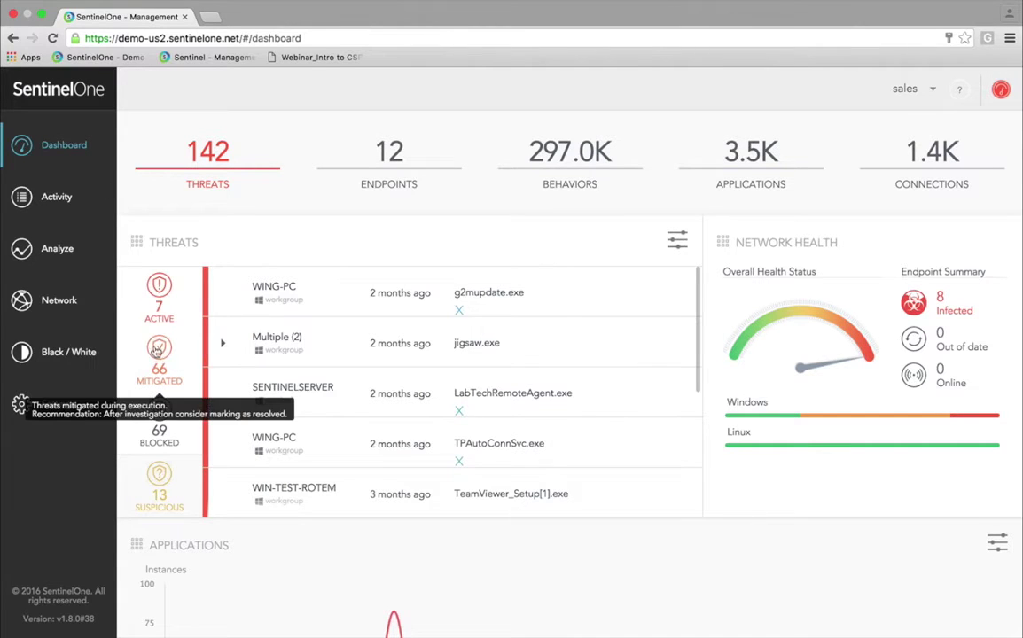
pyautogui.moveTo(159, 395)
pyautogui.moveTo(159, 503)
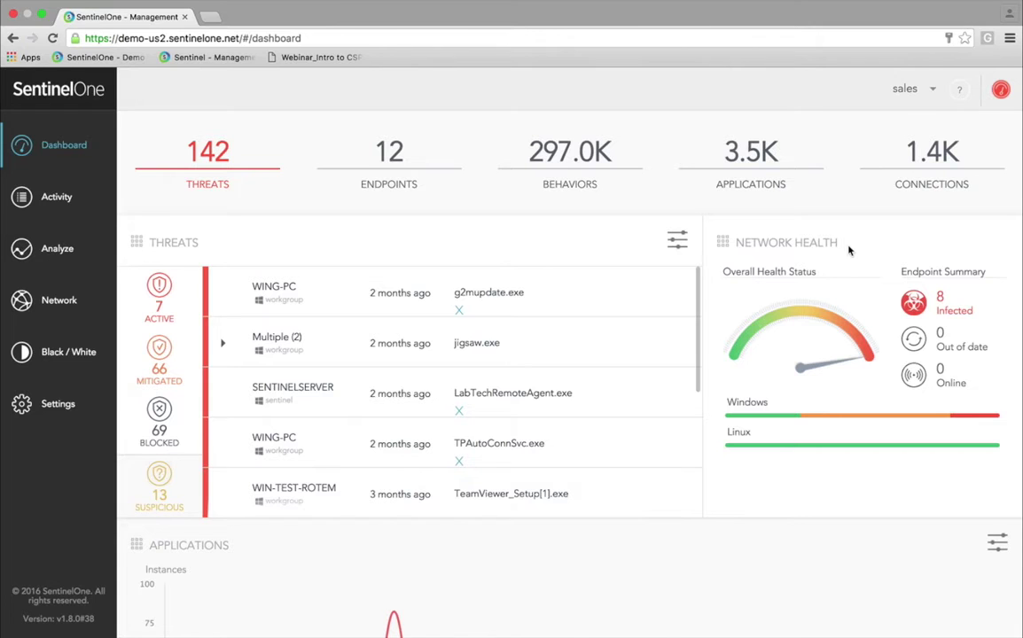
pyautogui.click(949, 306)
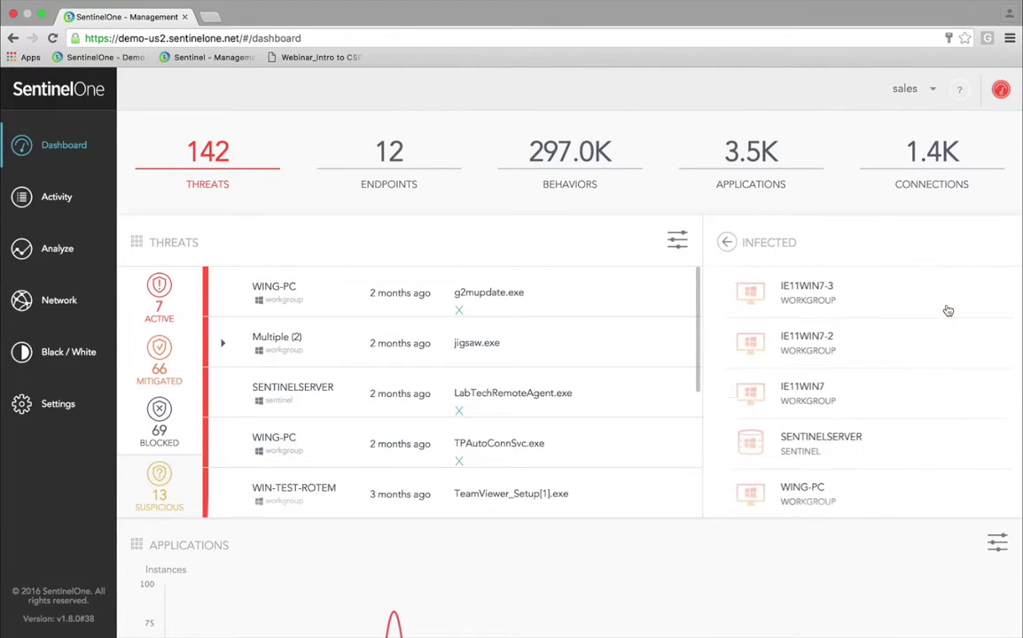
pyautogui.click(839, 279)
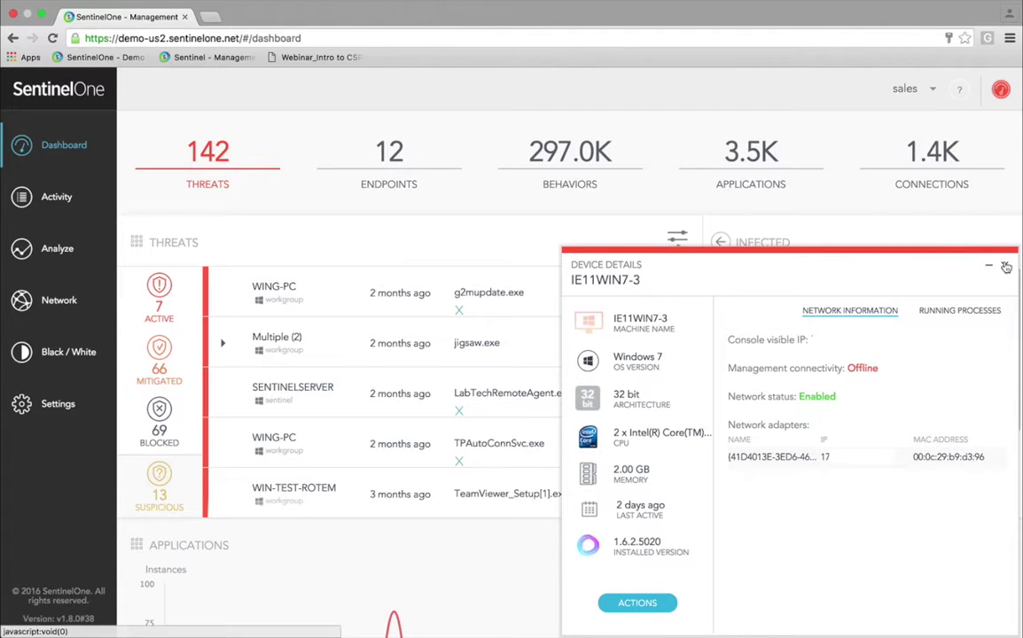
pyautogui.click(1005, 265)
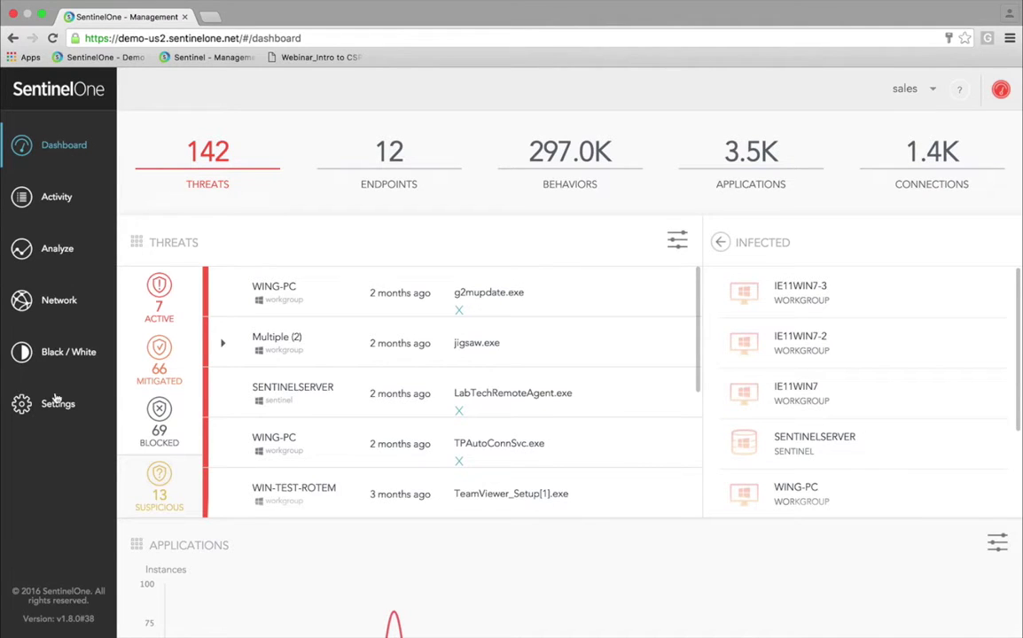
# Inspect the Sales Policy and show notification levels: SMS Critical, Email Advisory, Syslog Information
pyautogui.click(57, 405)
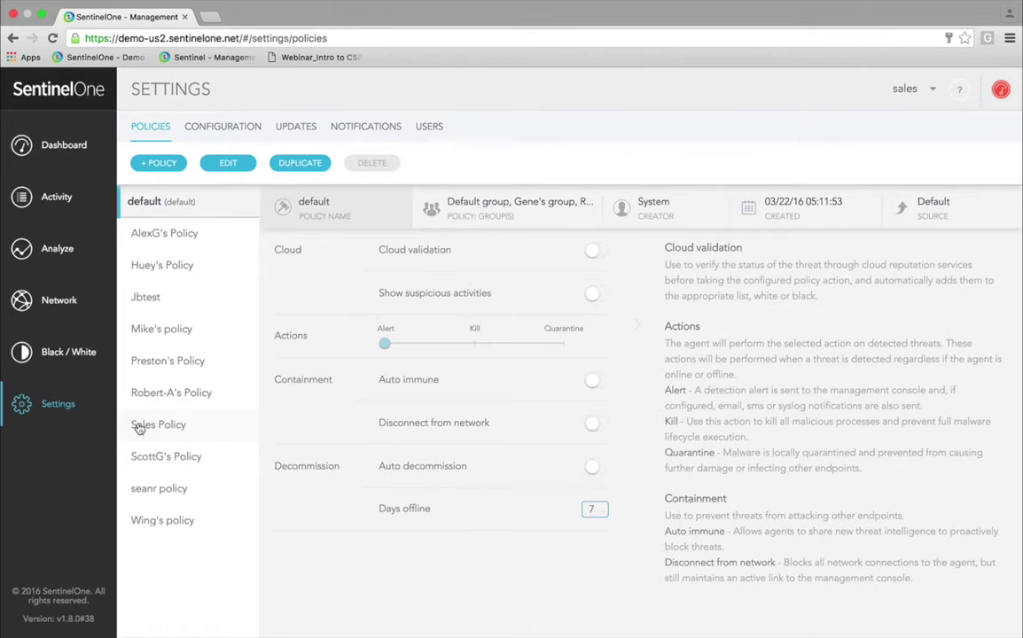
pyautogui.click(138, 428)
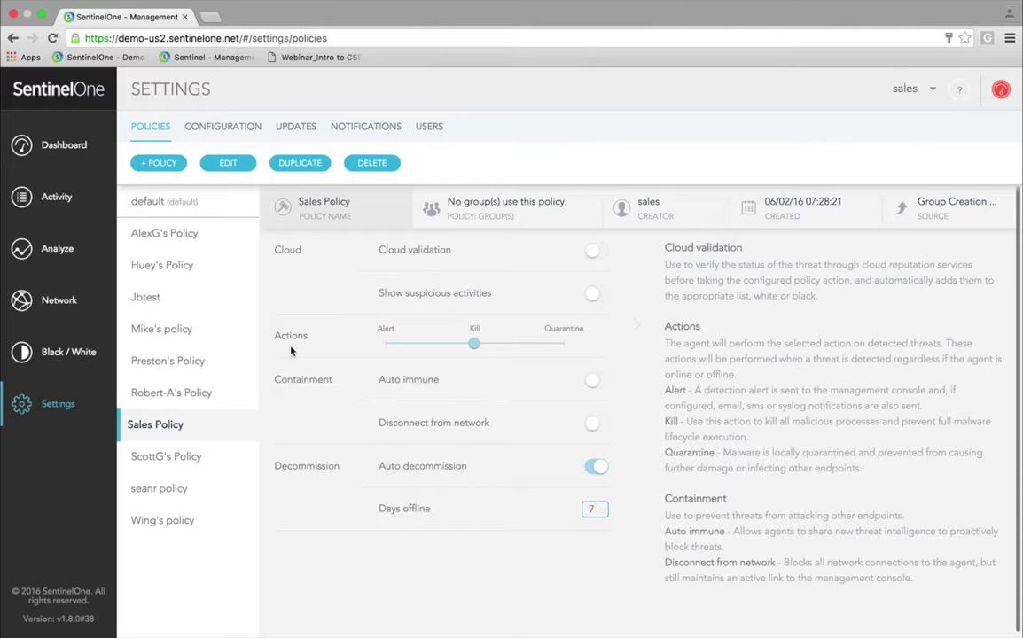
pyautogui.click(376, 128)
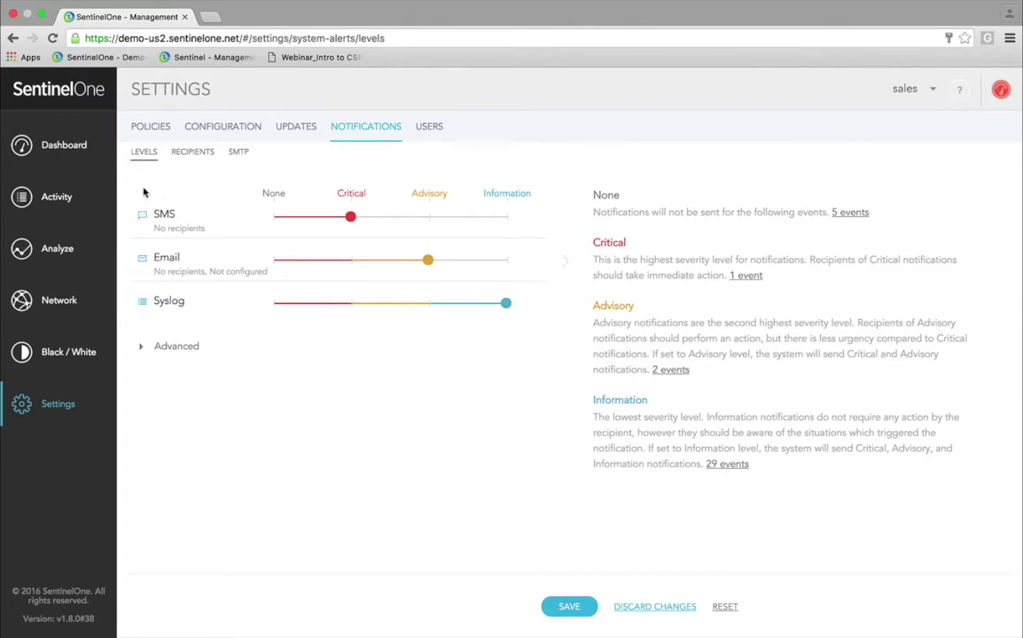
# Browse the Activity timeline's threat-status, black/whitelist and system-event filters, then switch to Analyze
pyautogui.click(57, 198)
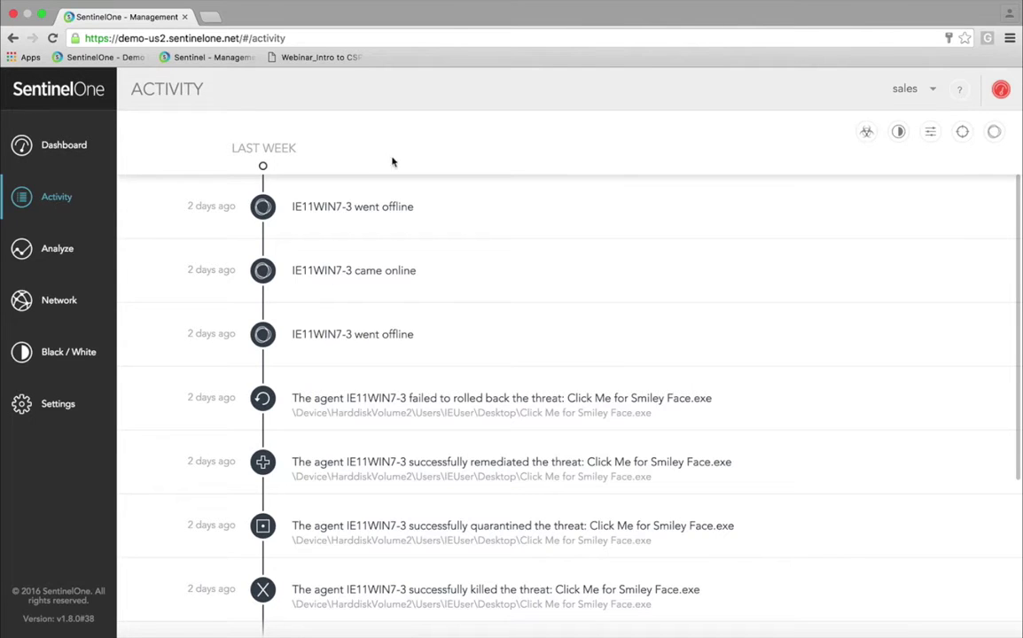
pyautogui.click(867, 133)
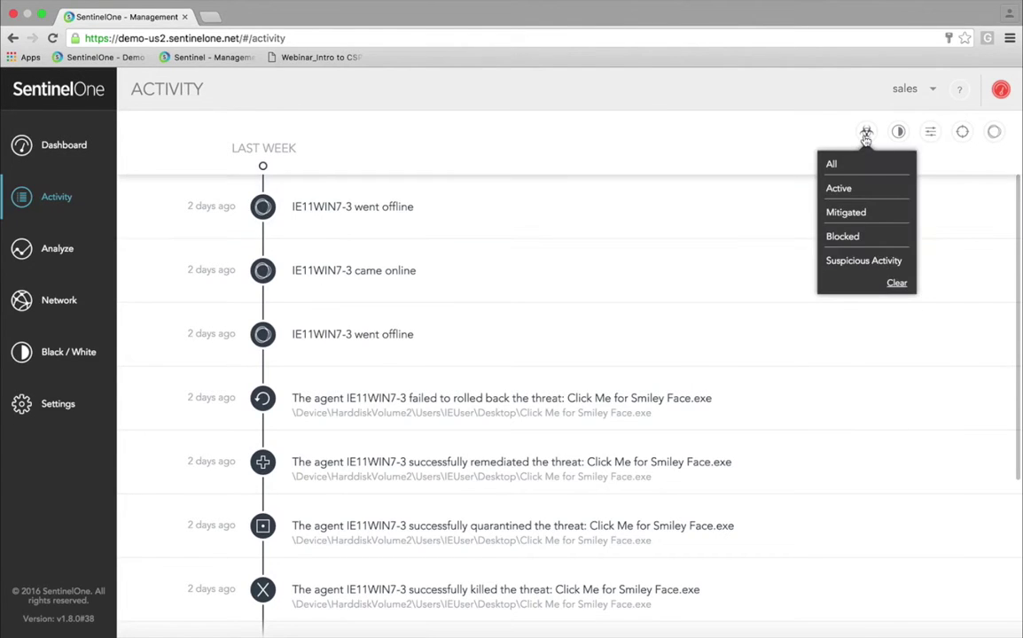
pyautogui.click(898, 133)
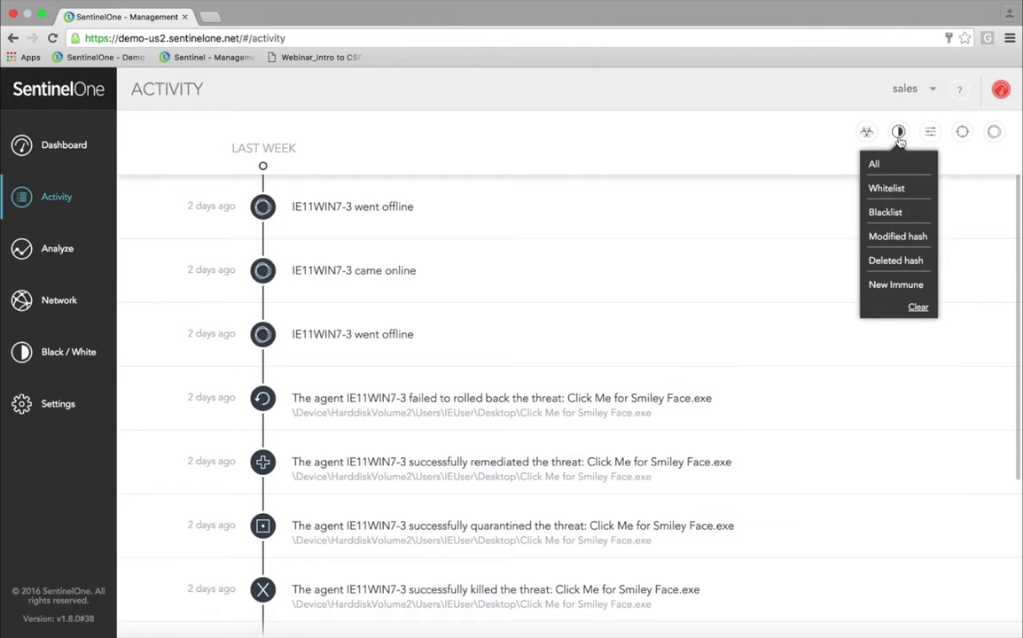
pyautogui.click(930, 133)
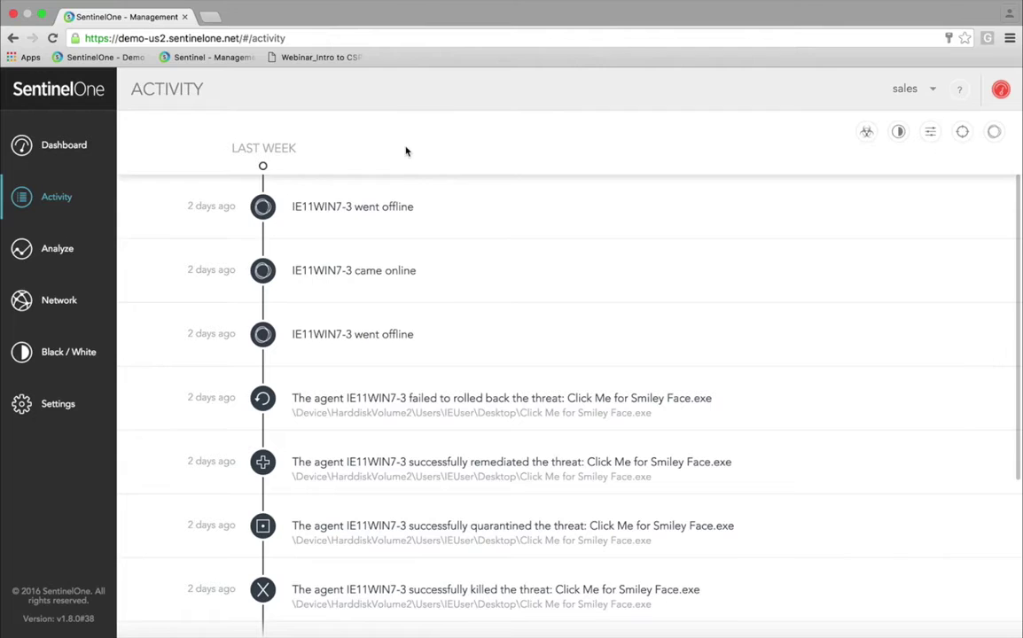
pyautogui.click(71, 250)
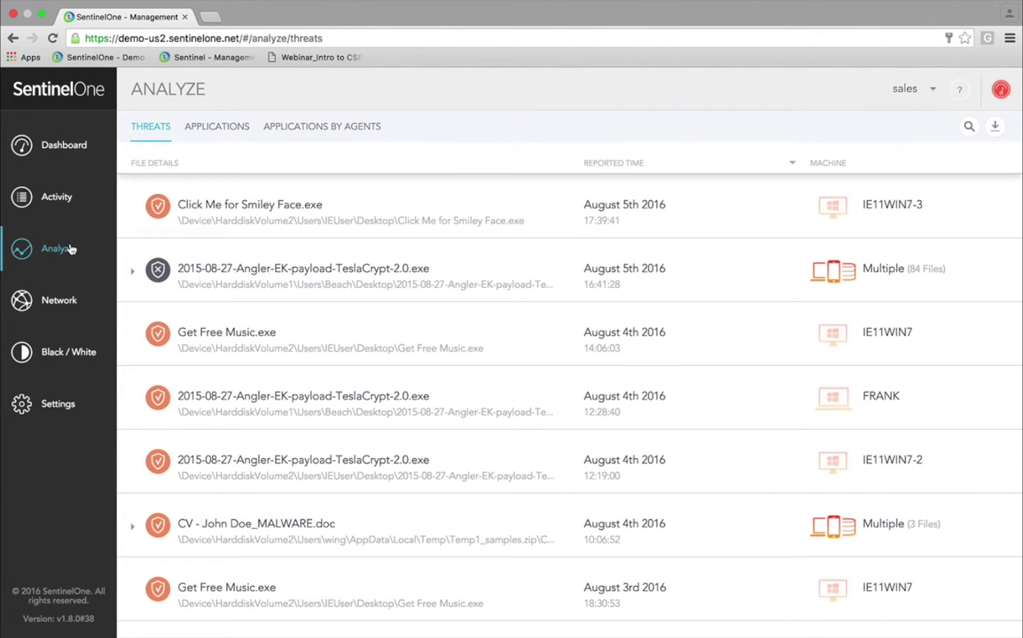
# Open Click Me for Smiley Face.exe's analysis and expand its network connection map and attack story line
pyautogui.click(211, 204)
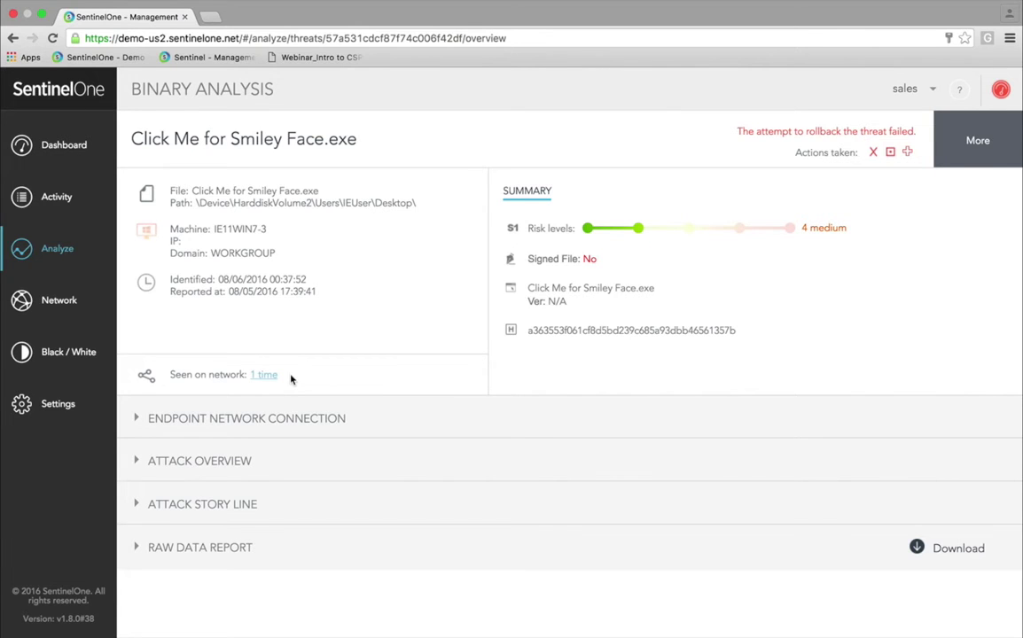
pyautogui.click(280, 423)
pyautogui.scroll(-3, 351, 544)
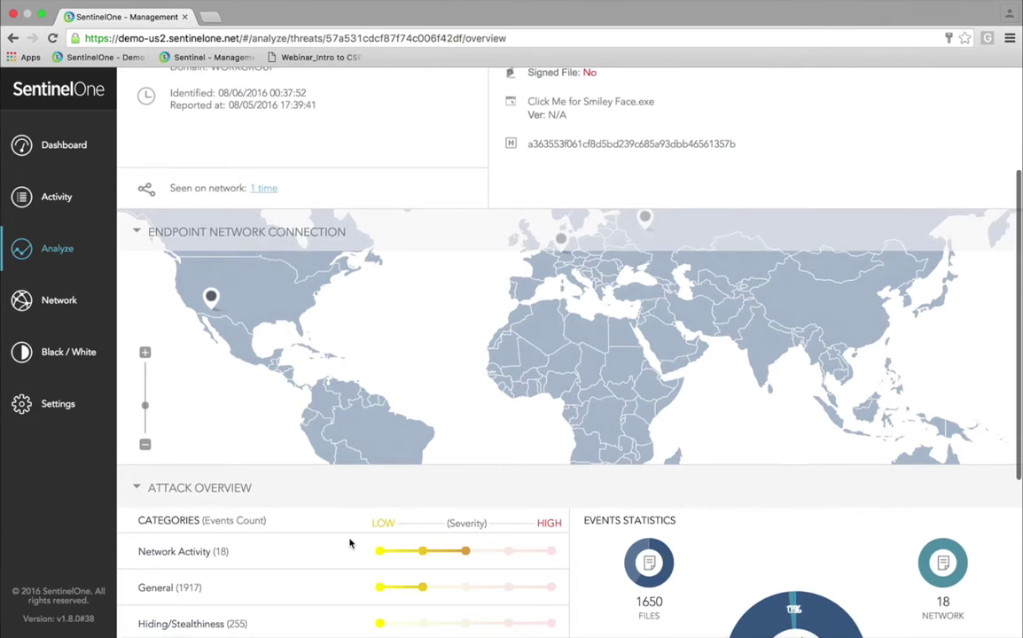
pyautogui.scroll(-1, 350, 543)
pyautogui.scroll(-3, 584, 530)
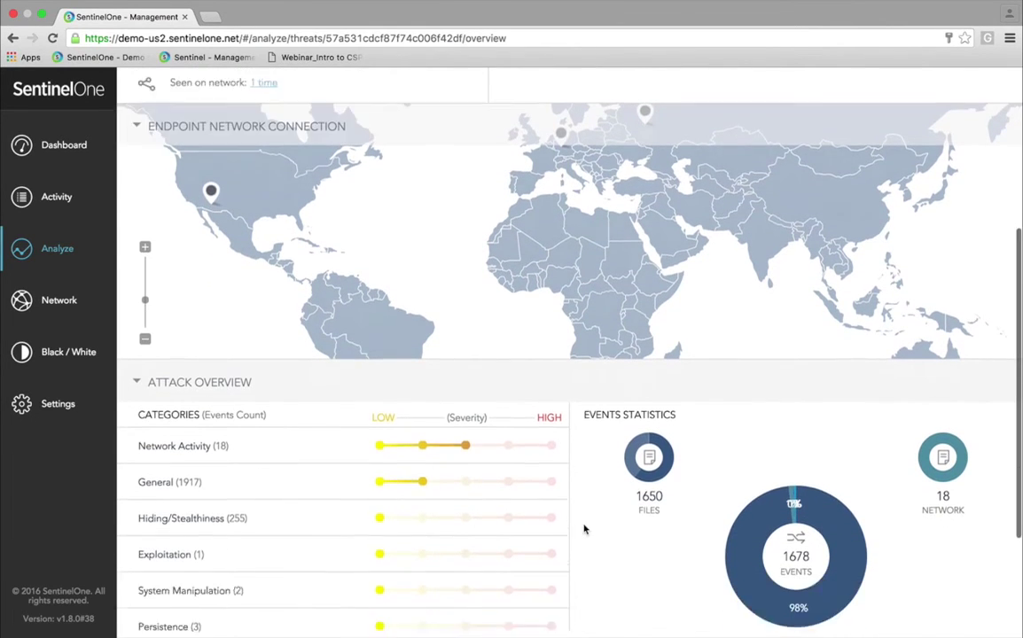
pyautogui.scroll(-2, 583, 530)
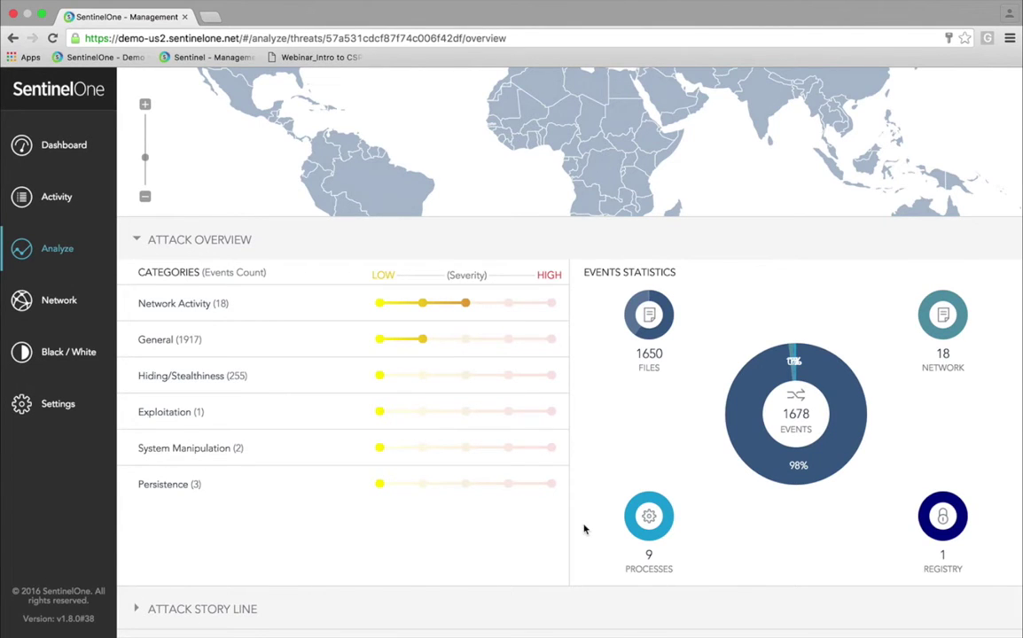
pyautogui.scroll(-1, 486, 541)
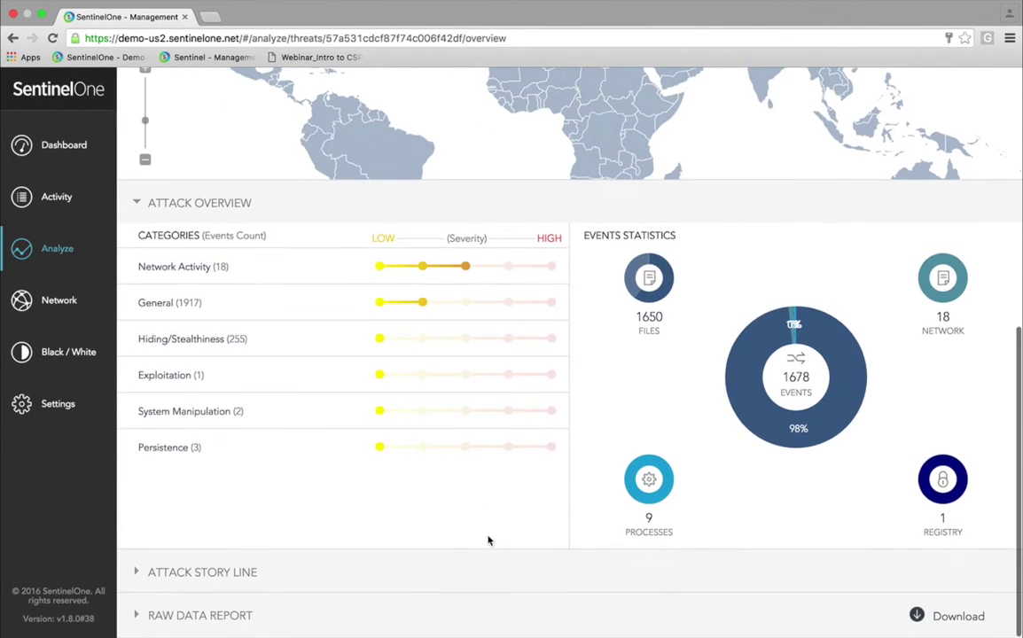
pyautogui.click(219, 574)
# Review the Click Me for Smiley Face process's FILE and PROCESS events, then collapse the attack story line
pyautogui.scroll(-3, 1019, 493)
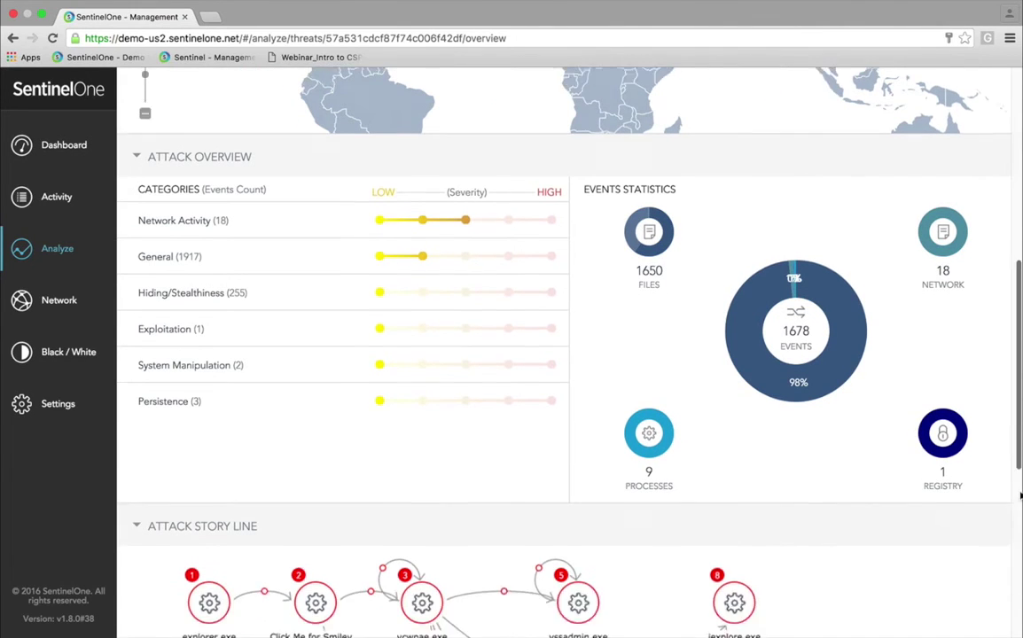
pyautogui.scroll(-9, 1015, 493)
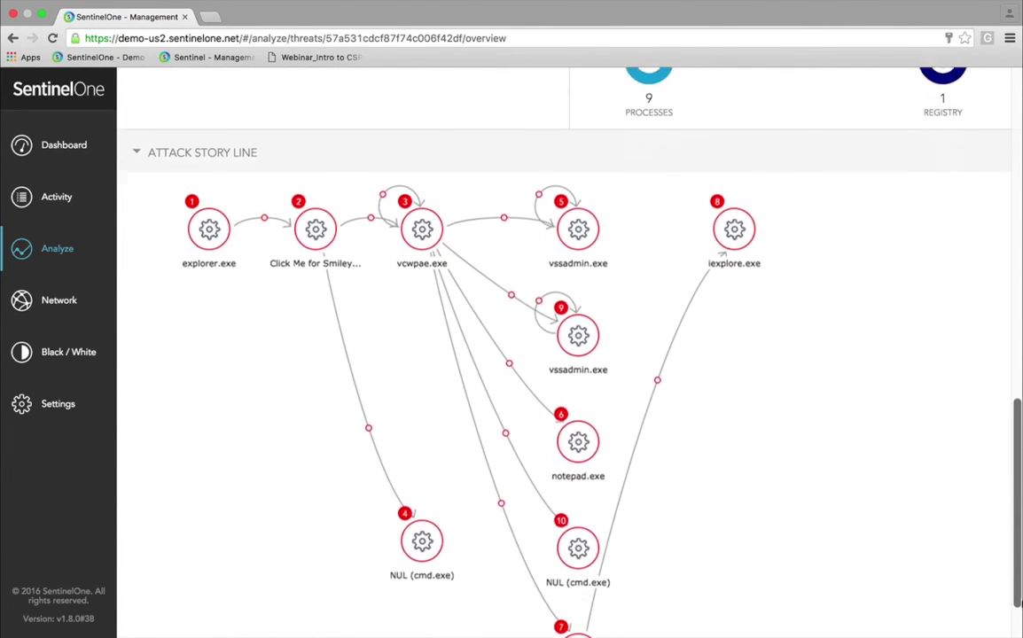
pyautogui.click(314, 200)
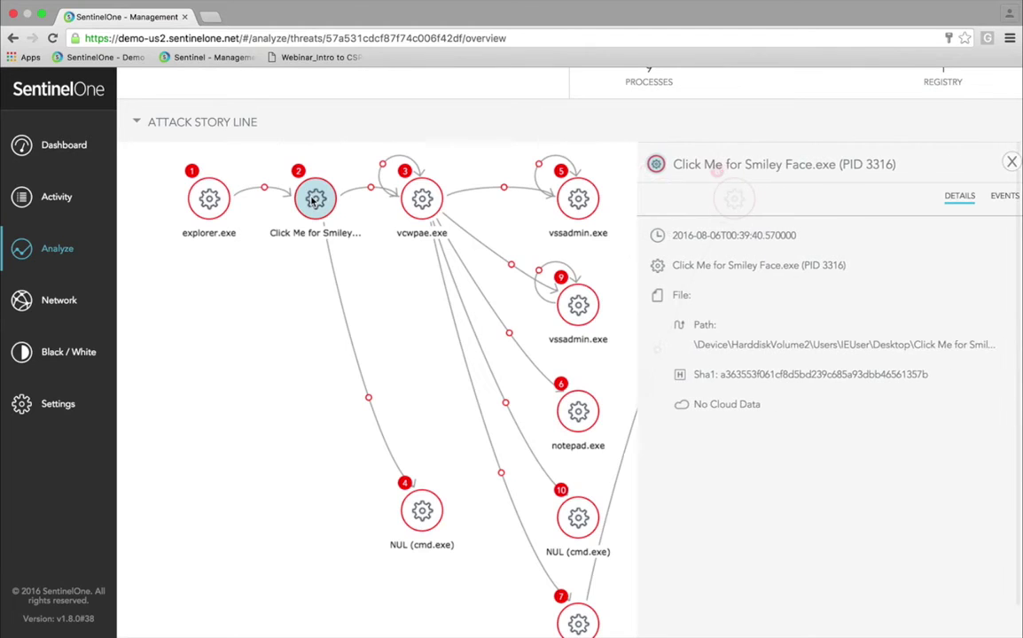
pyautogui.click(1000, 197)
pyautogui.click(670, 234)
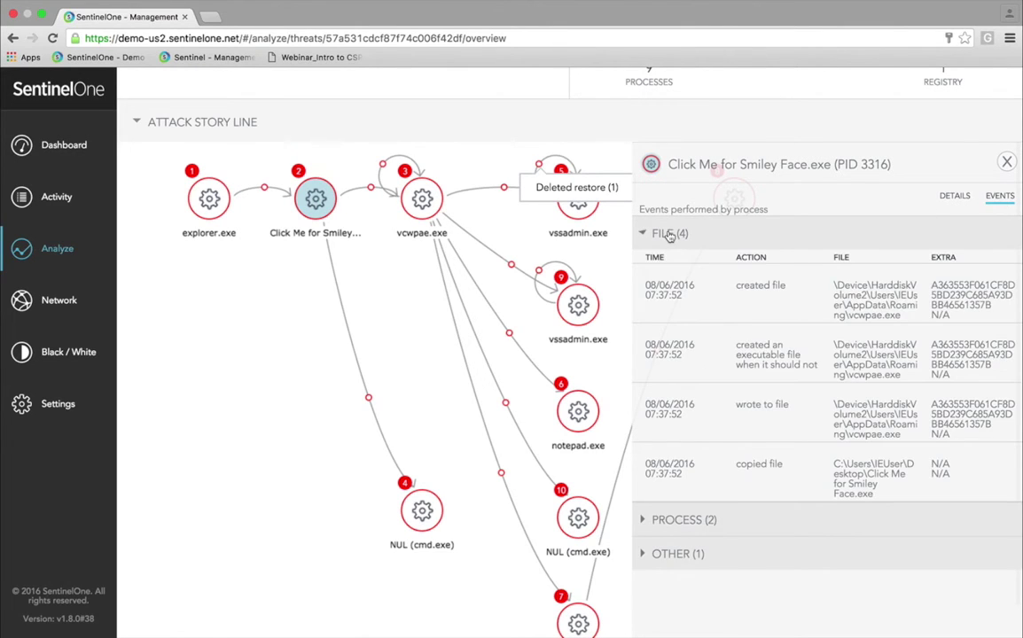
pyautogui.click(655, 524)
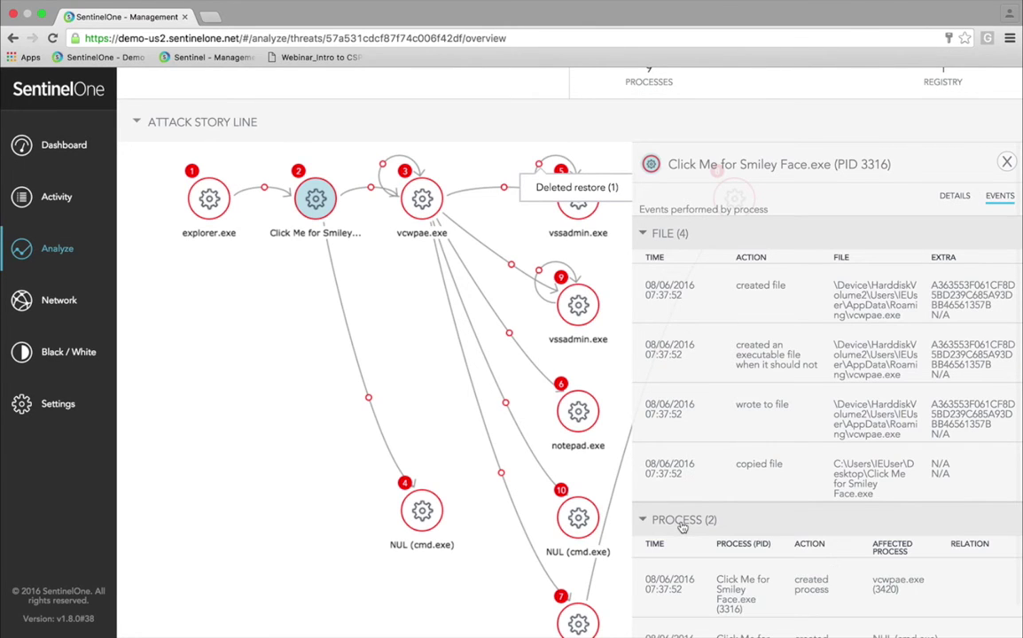
pyautogui.scroll(-2, 742, 511)
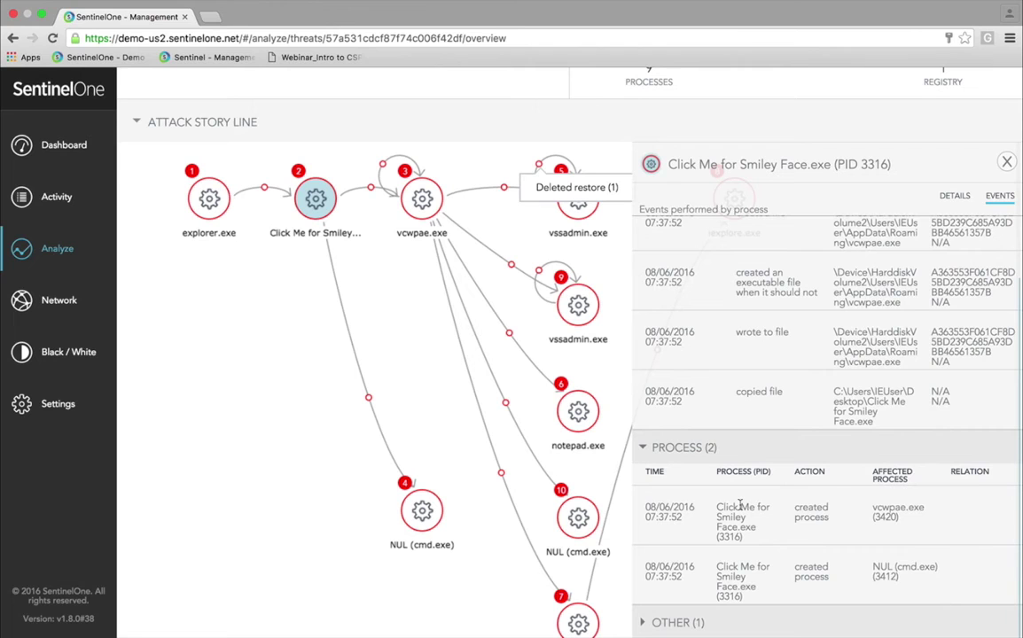
pyautogui.click(1008, 163)
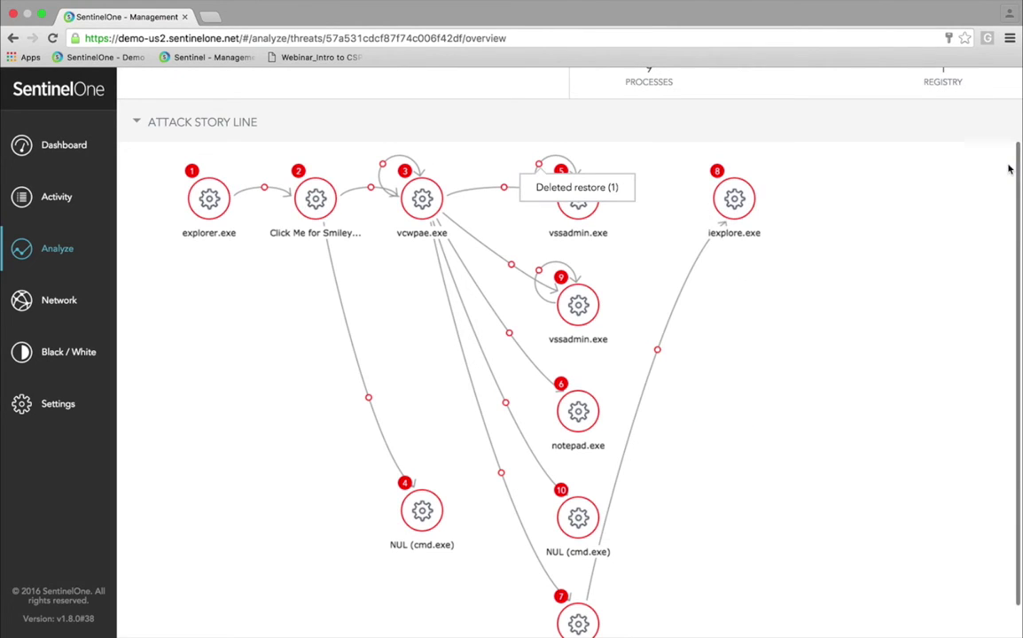
pyautogui.click(139, 124)
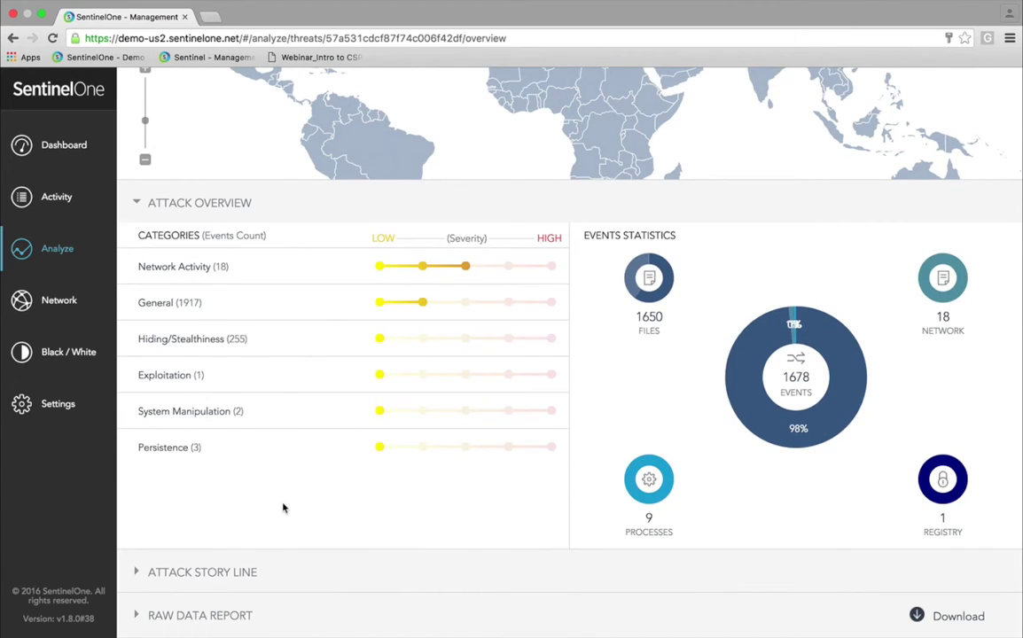
# Expand the raw data report to see its JSON/CSV download formats, then go to the Network page
pyautogui.click(213, 614)
pyautogui.scroll(-3, 914, 541)
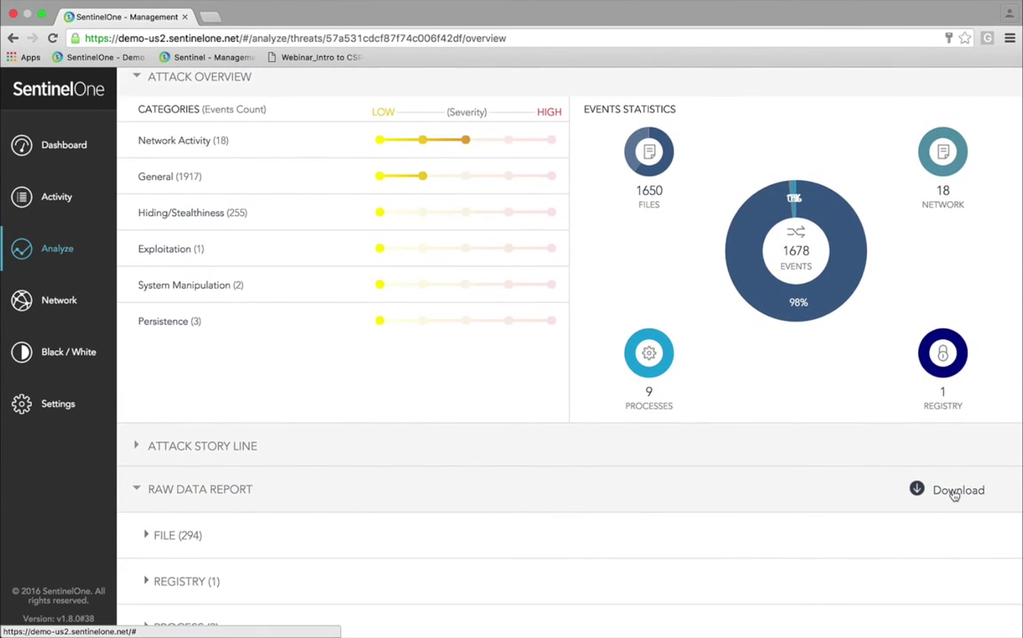
pyautogui.click(955, 493)
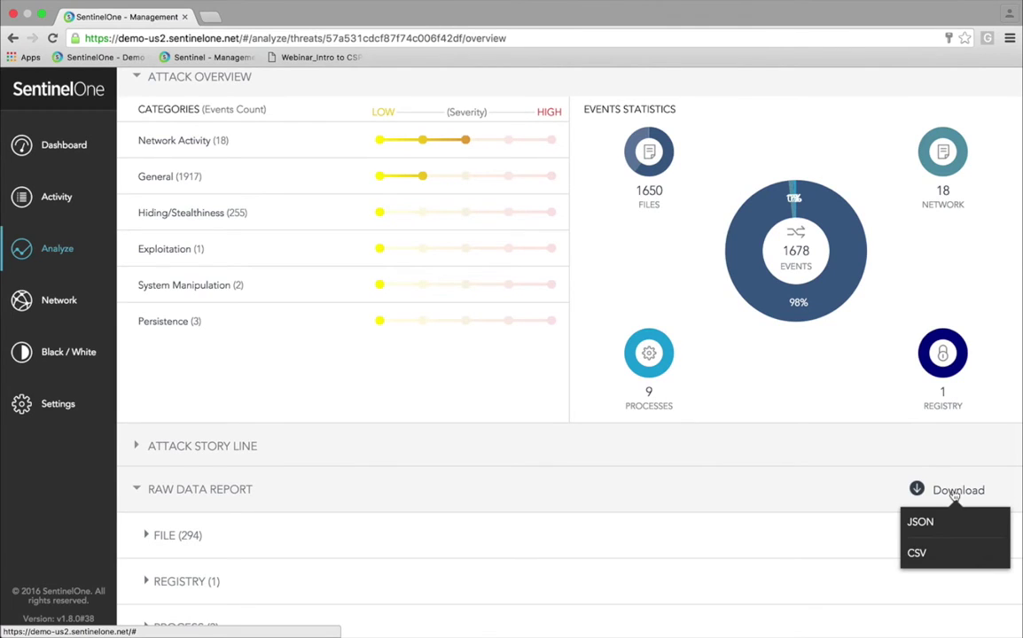
pyautogui.click(64, 308)
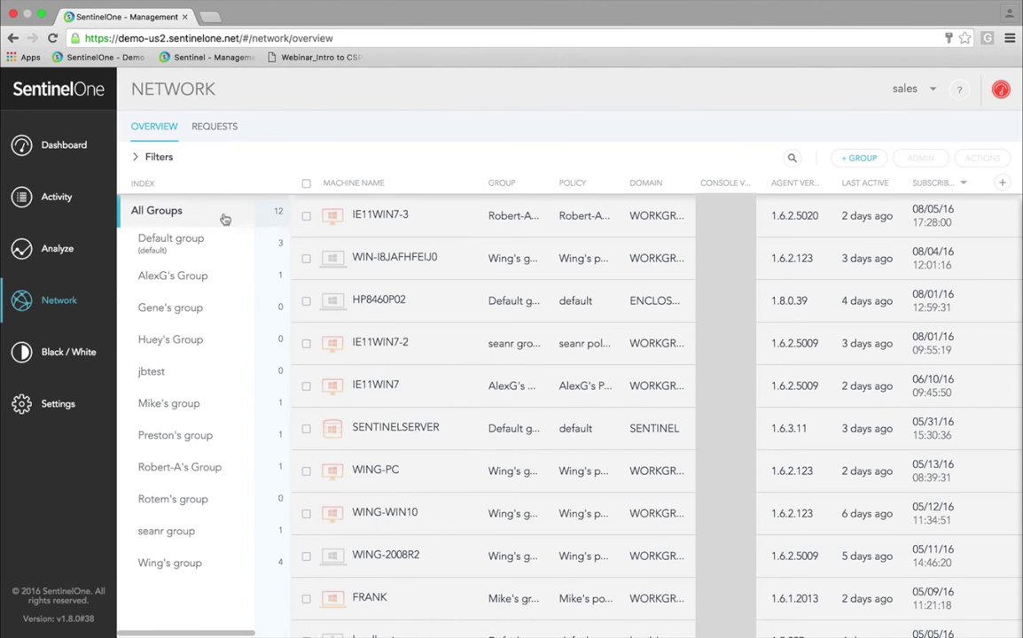
pyautogui.click(860, 160)
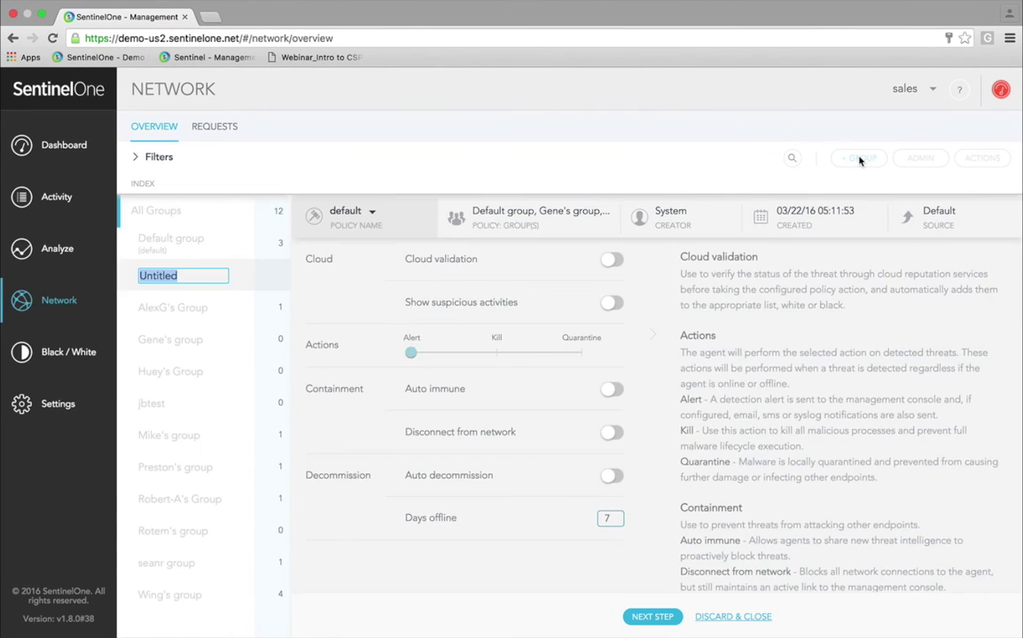
pyautogui.click(734, 618)
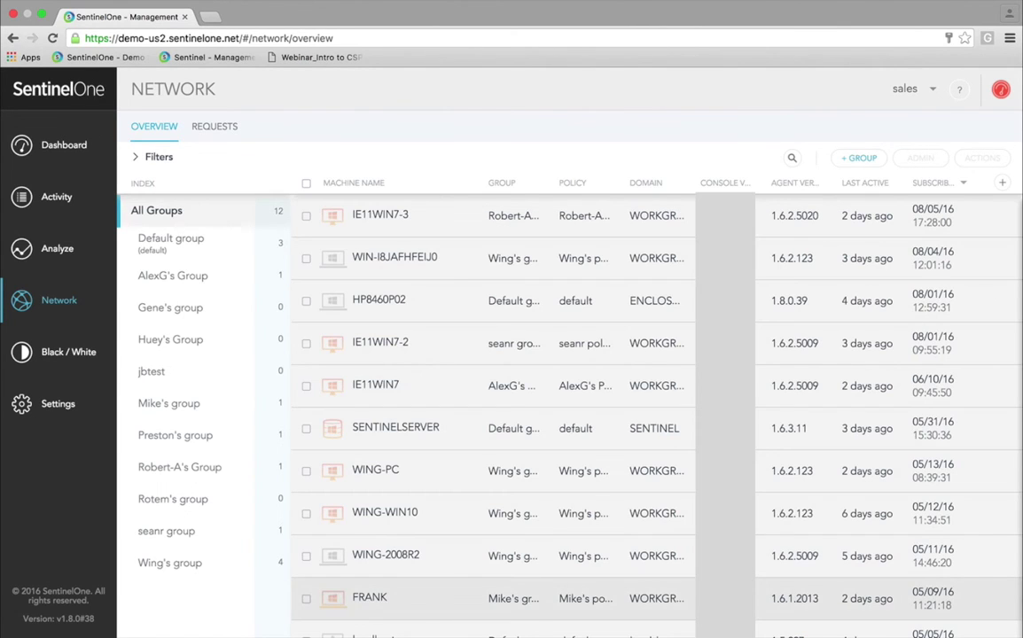
pyautogui.click(135, 163)
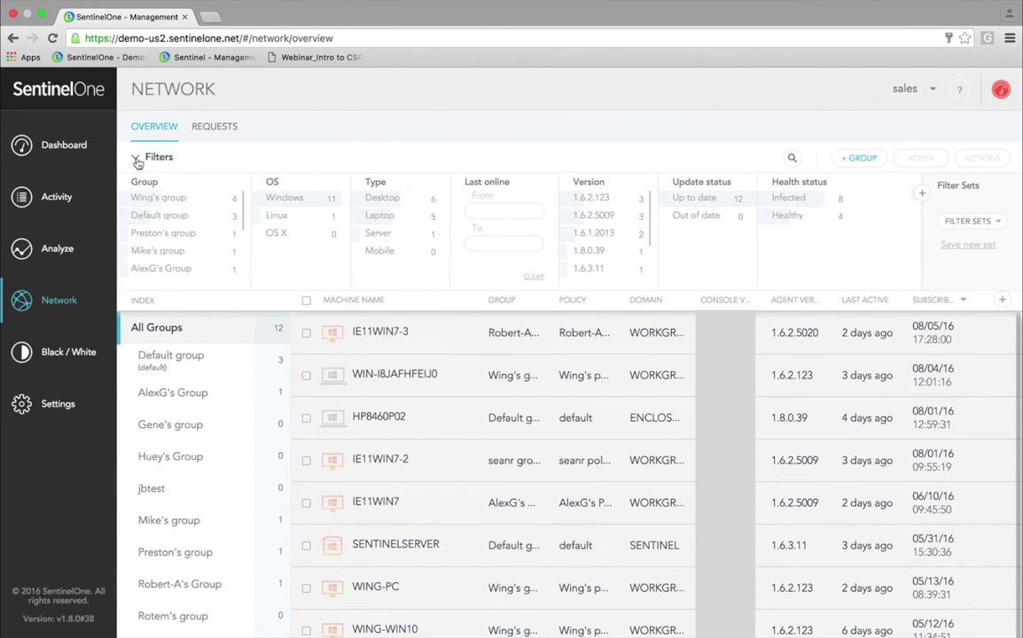
pyautogui.click(137, 163)
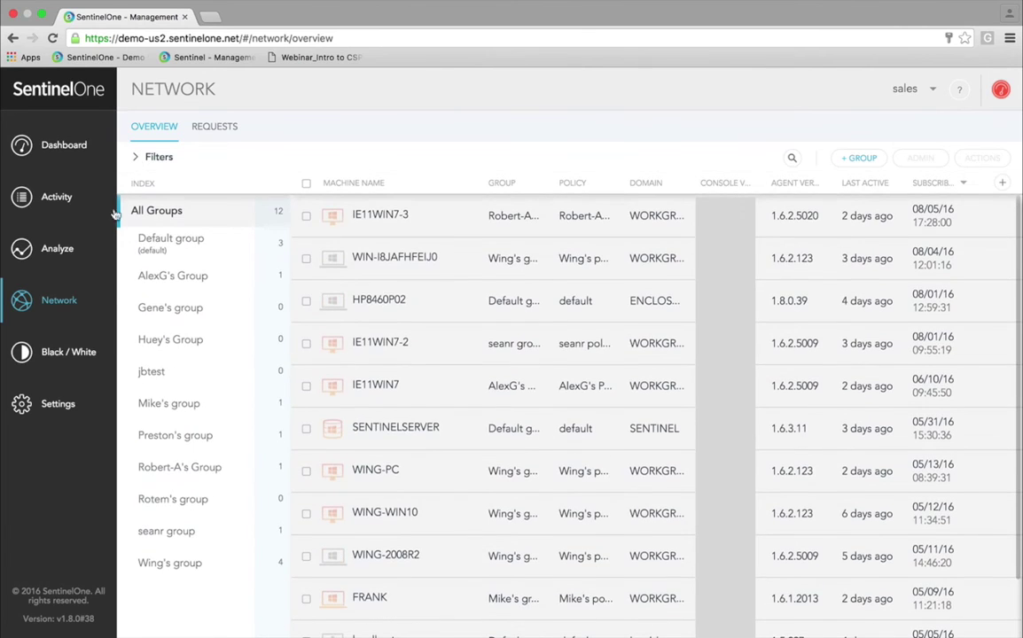
# Review the Black / White list and its add-binary form without saving, then return to the Dashboard
pyautogui.click(76, 354)
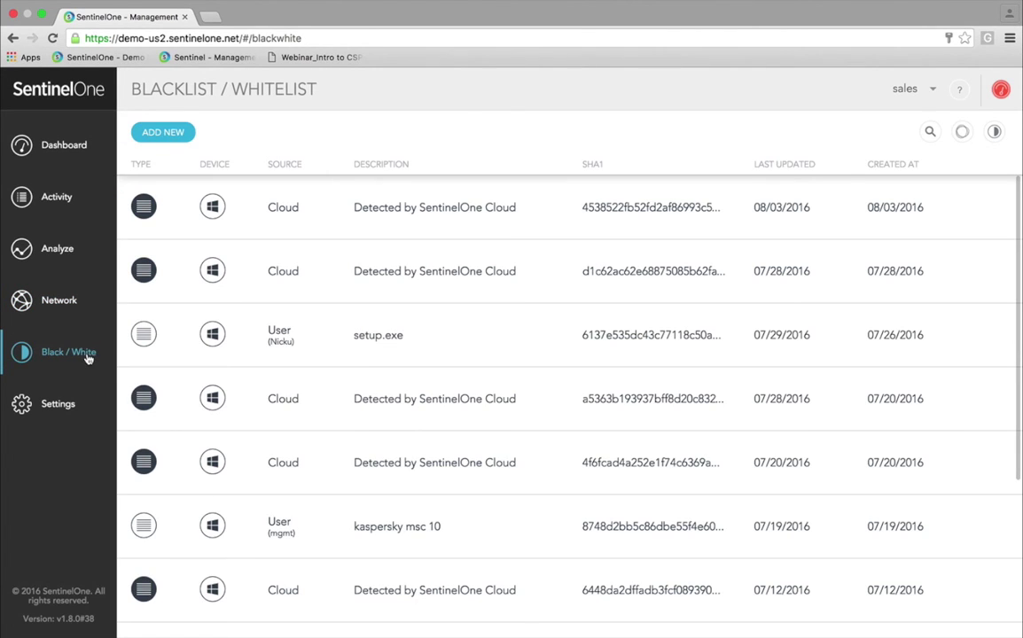
pyautogui.click(161, 133)
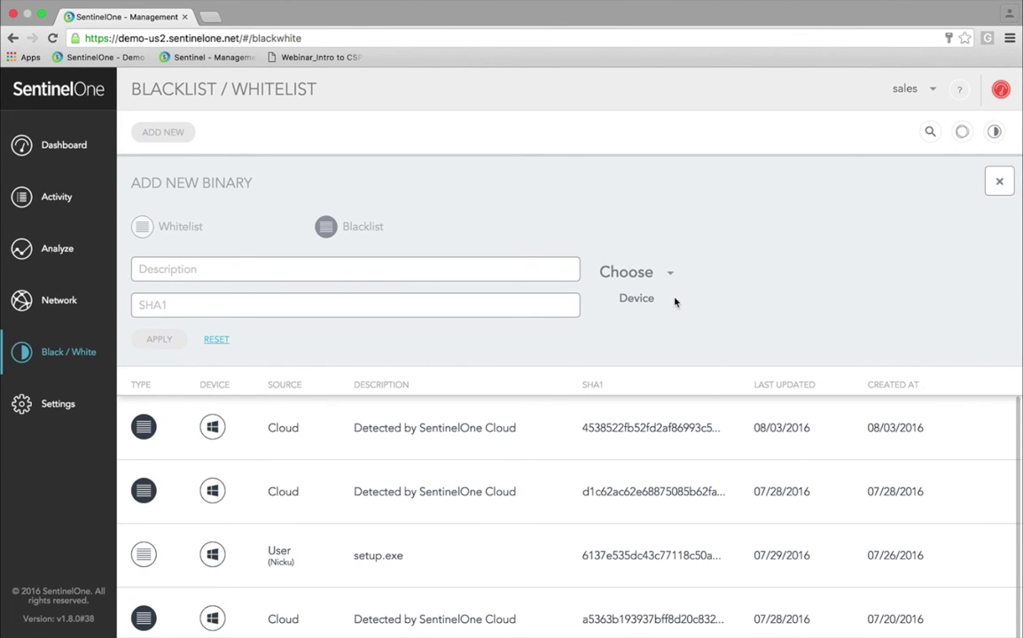
pyautogui.click(996, 186)
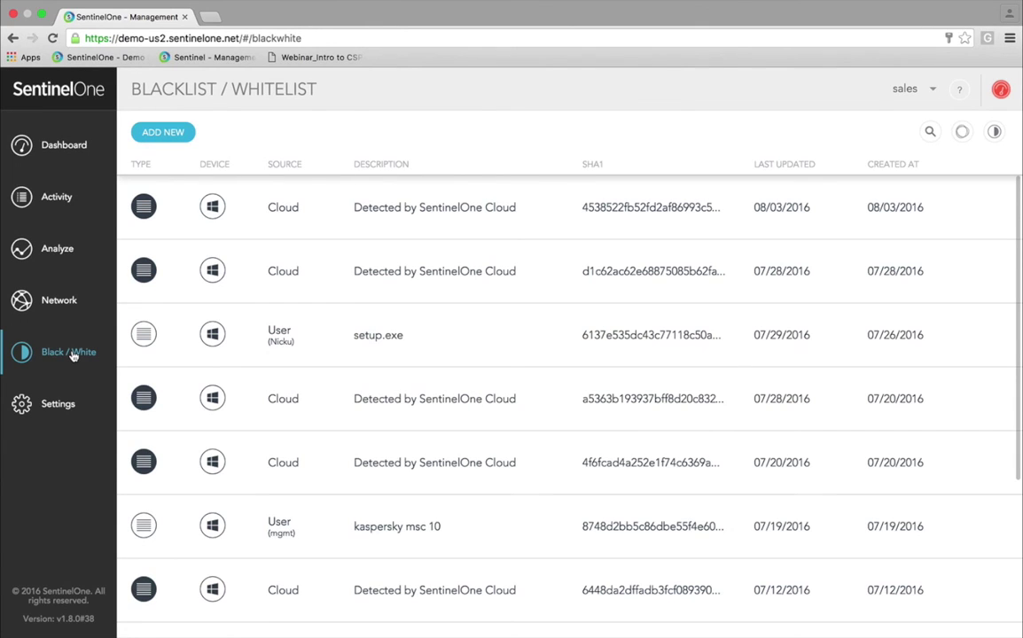
pyautogui.click(63, 147)
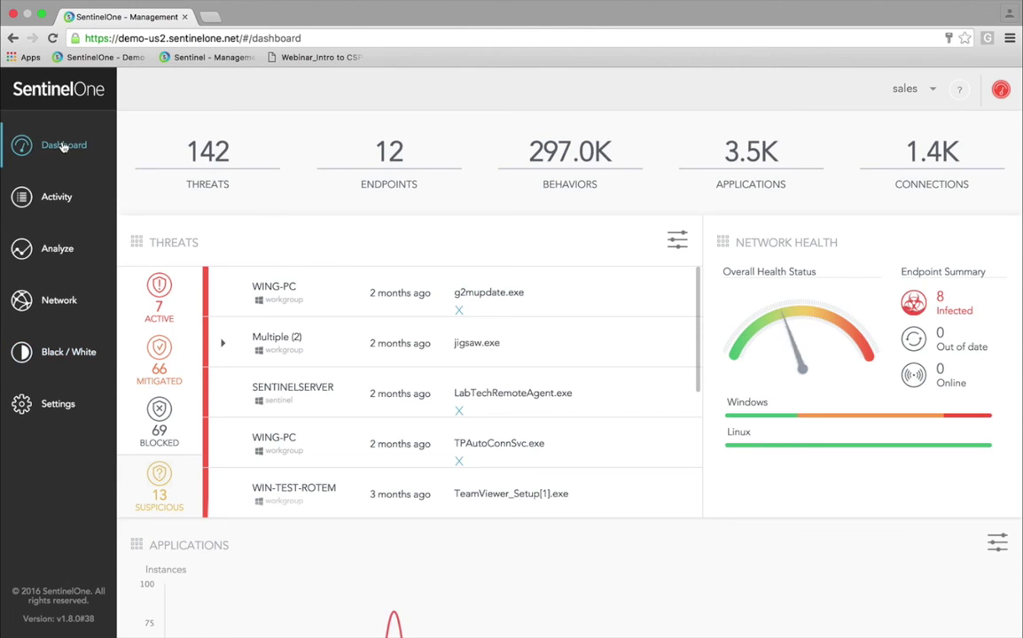